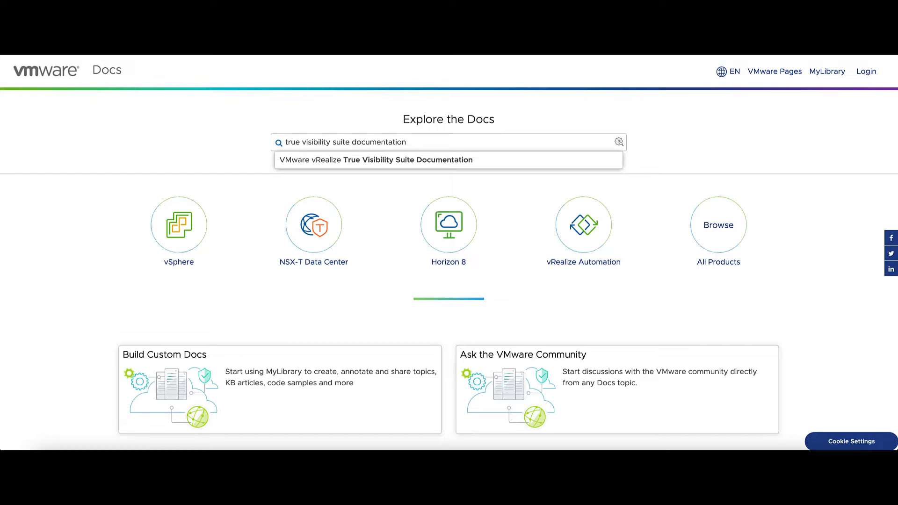
Search the docs for "true visibility suite documentation" and open its Management Pack for Dell EMC VNX page
key(Return)
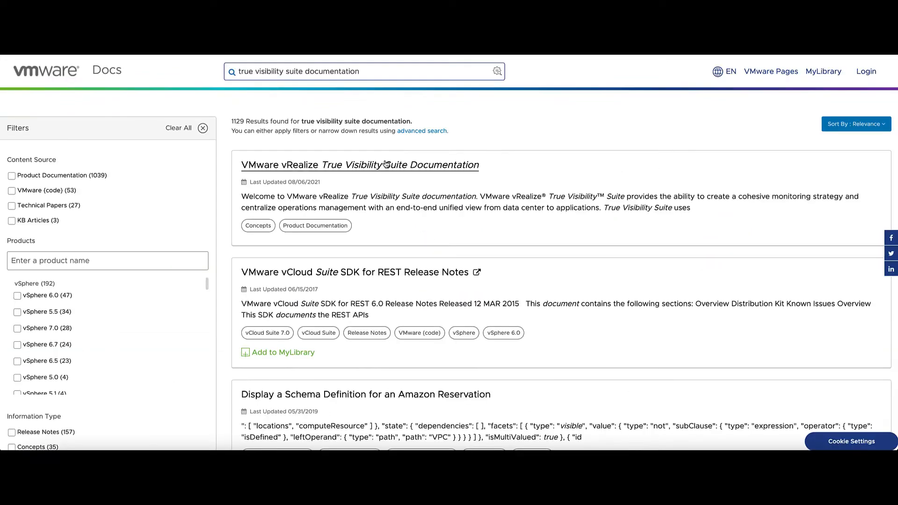
click(385, 165)
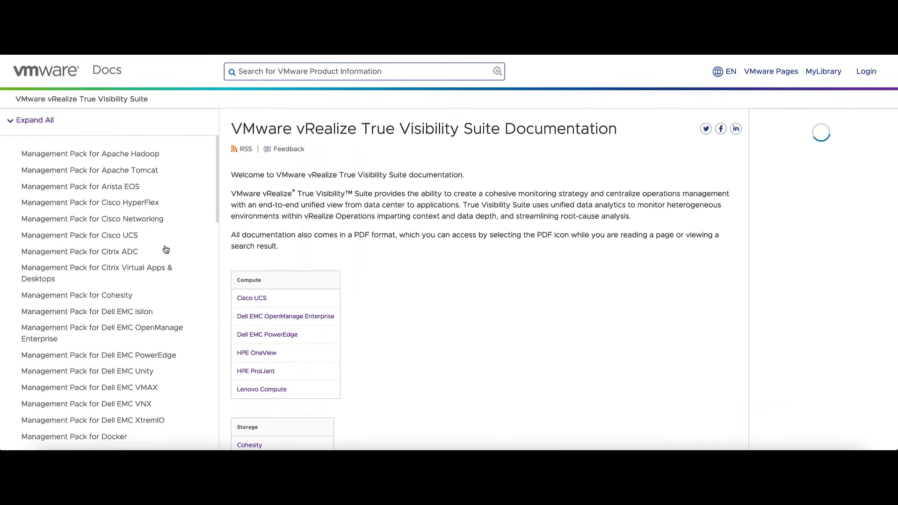
scroll(155, 262, down, 5)
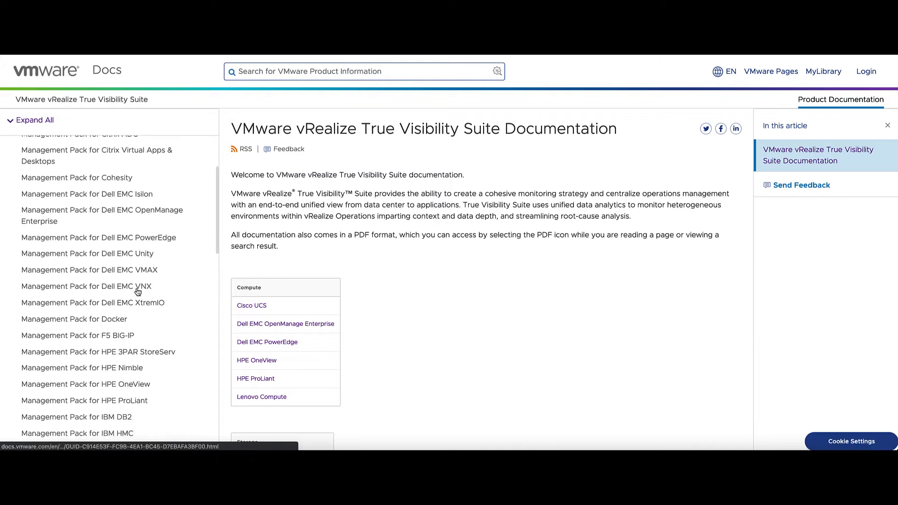
click(137, 287)
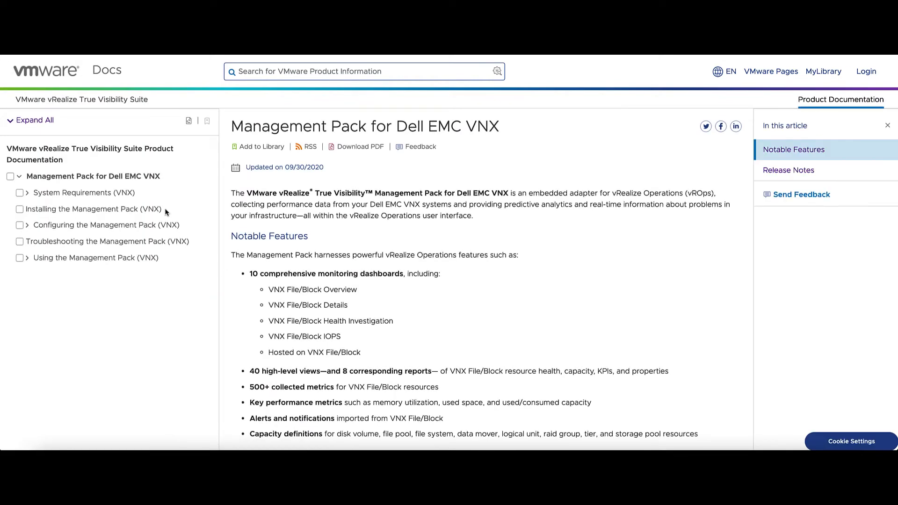
Review the System Requirements (VNX) page, covering supported versions, connection requirements and credentials for File and Block
click(110, 196)
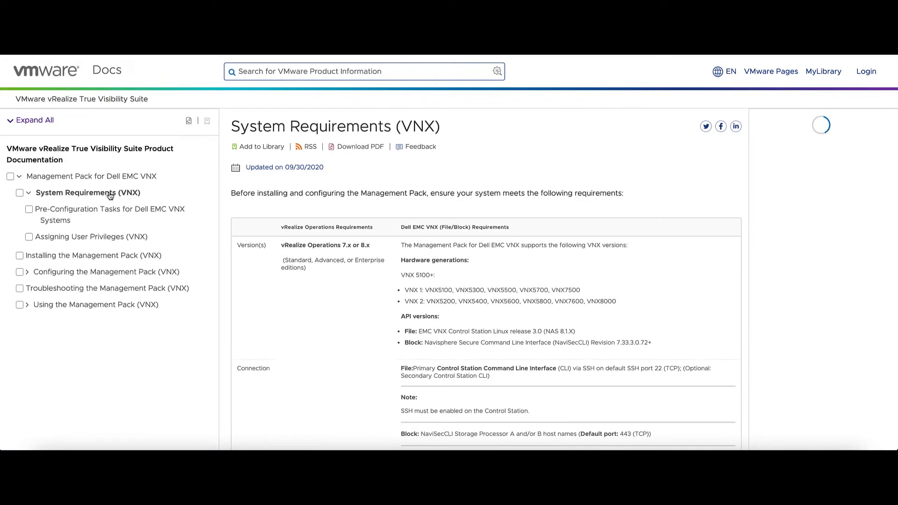
scroll(512, 301, down, 2)
scroll(512, 301, down, 1)
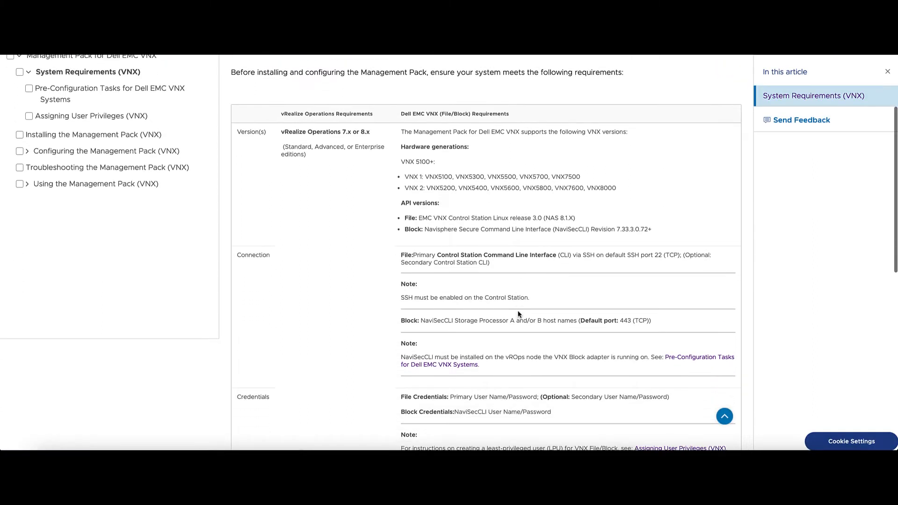
scroll(537, 299, down, 2)
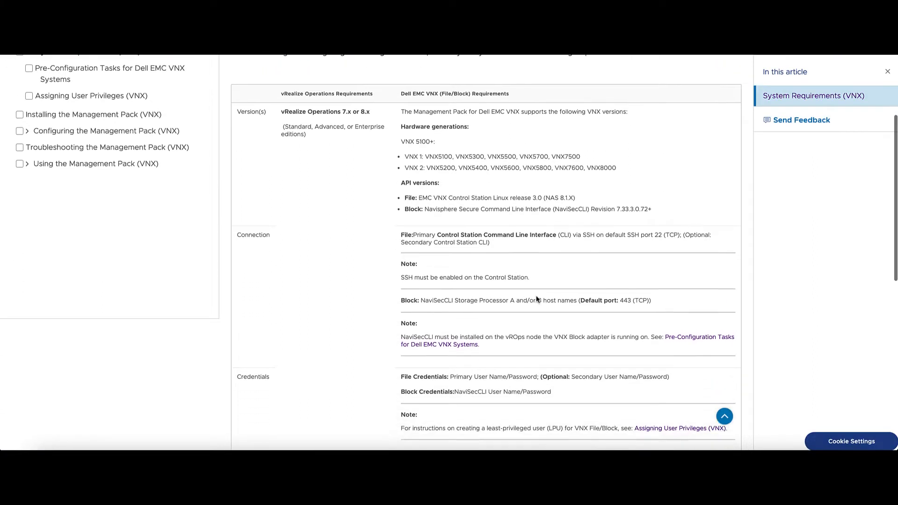
scroll(537, 299, down, 1)
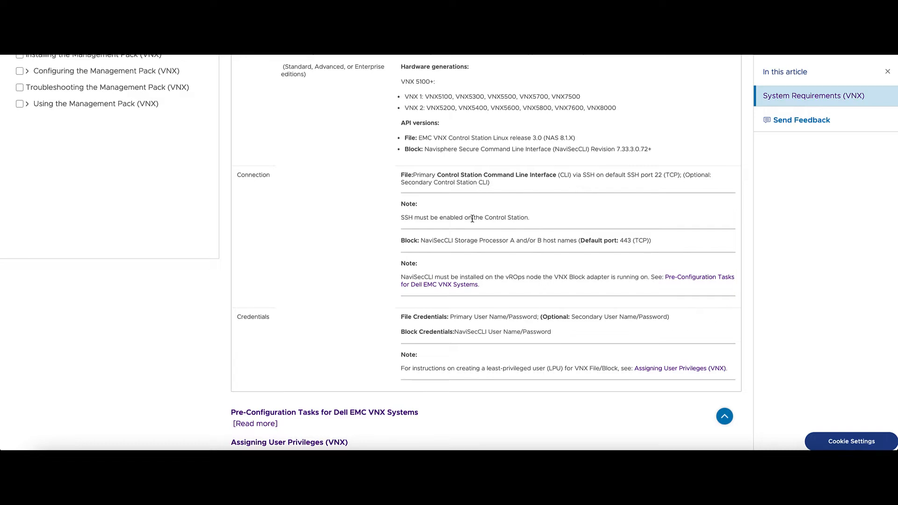
scroll(473, 219, down, 1)
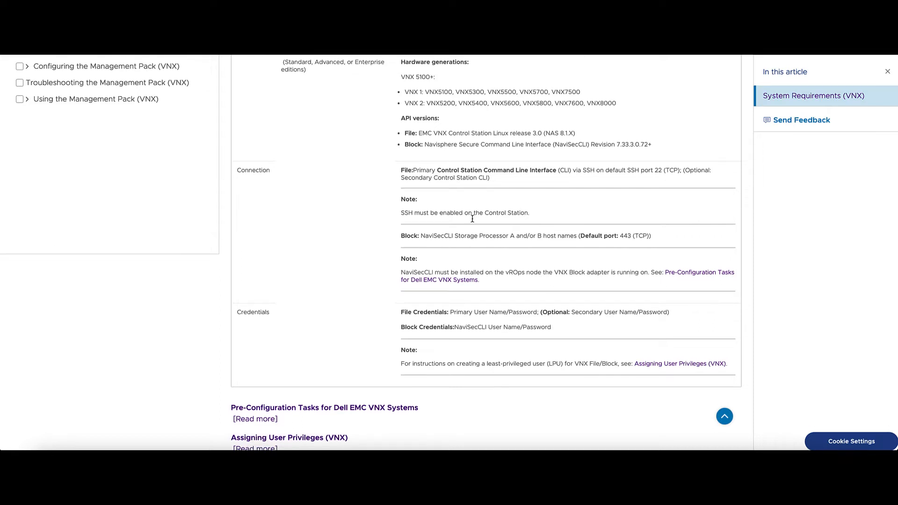
scroll(472, 219, down, 3)
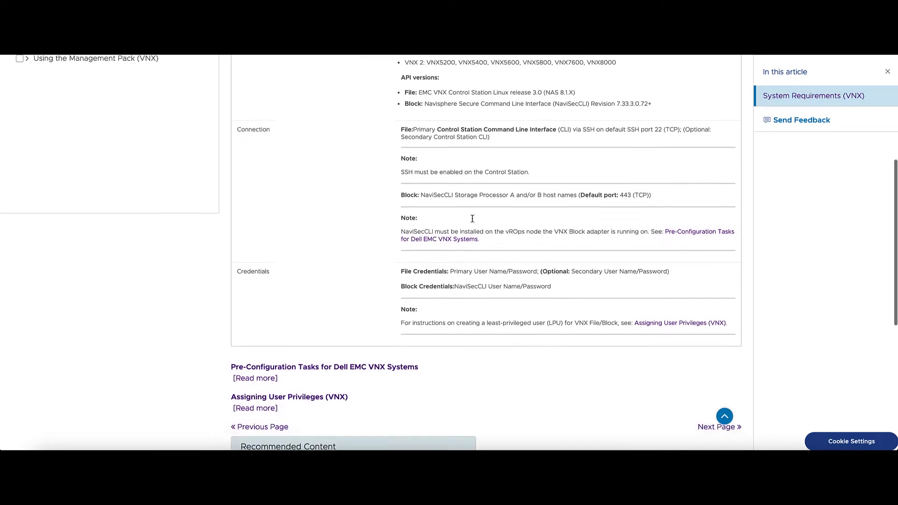
scroll(473, 222, down, 1)
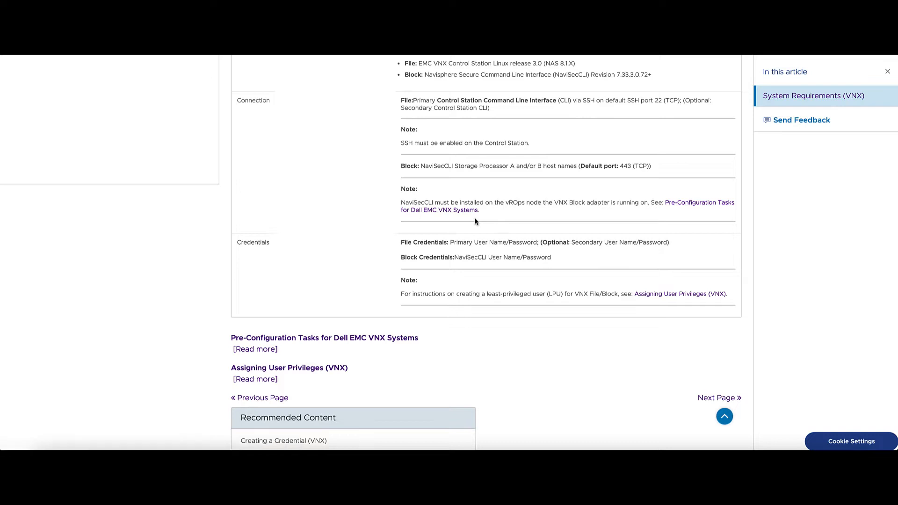
scroll(487, 213, down, 3)
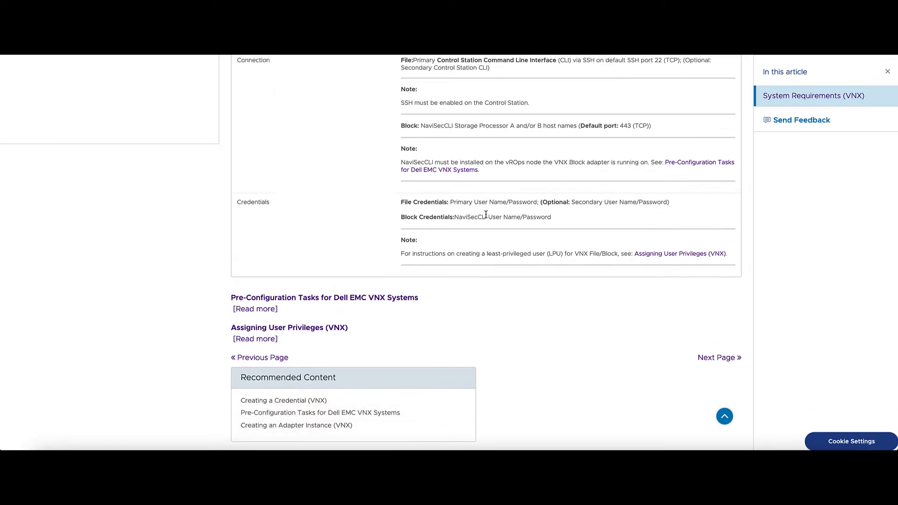
scroll(482, 214, down, 1)
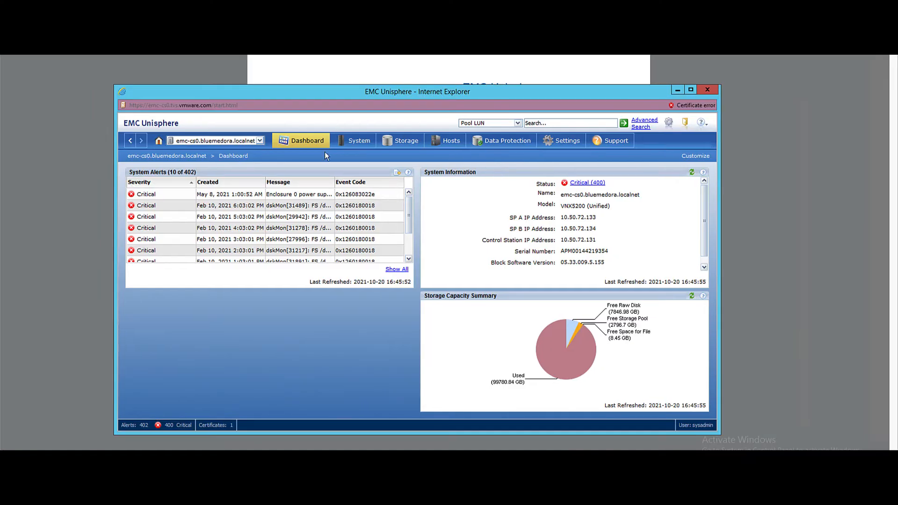
Switch to EMC Unisphere and start creating a new user under Local Users for File in User Management
mouse_move(570, 147)
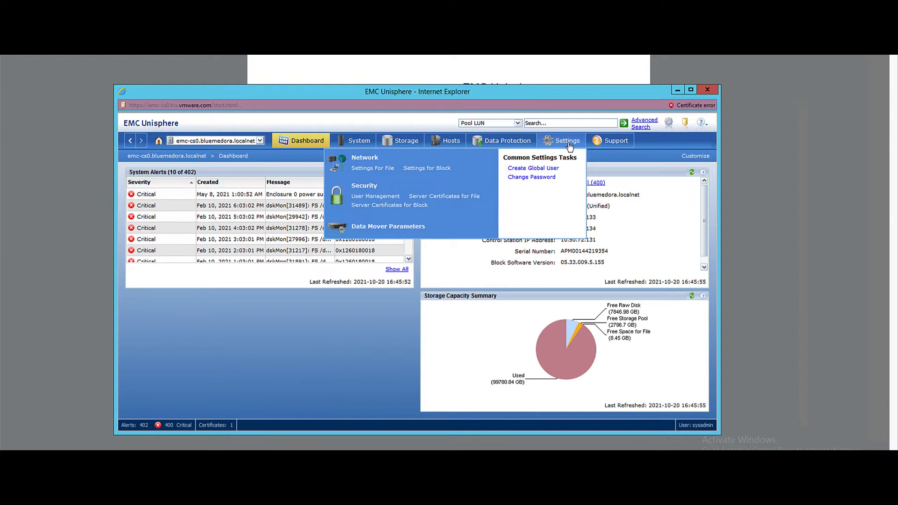
click(390, 197)
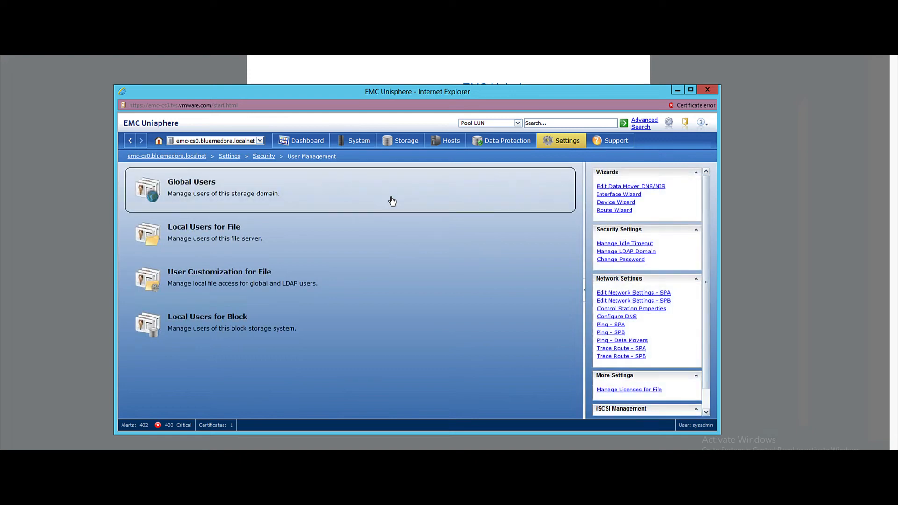
click(275, 236)
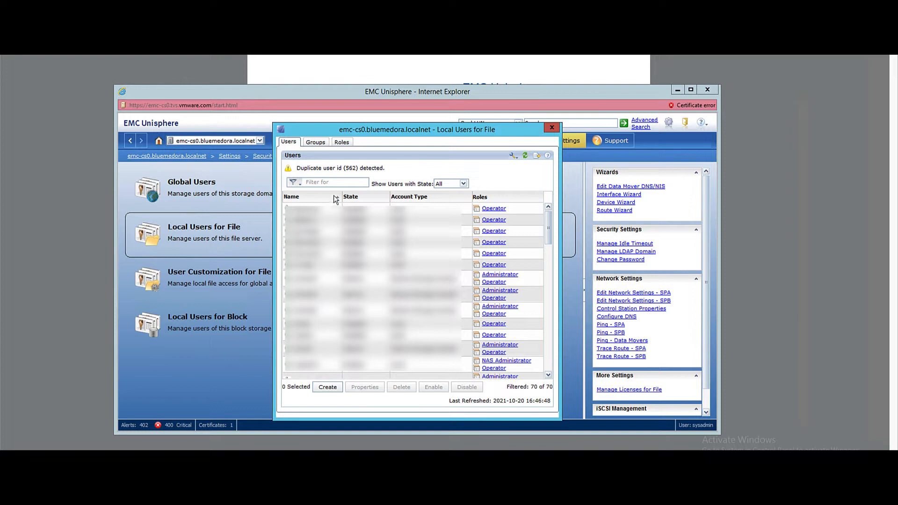
click(329, 387)
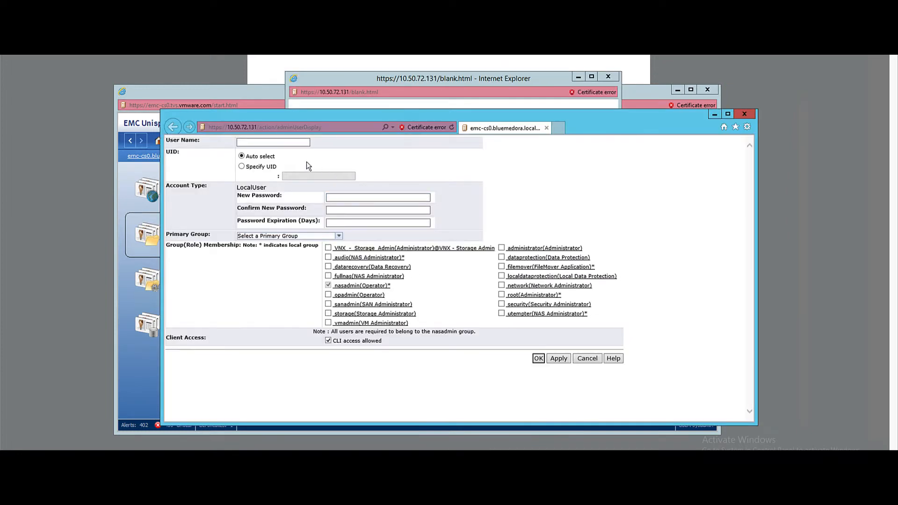
Name the new user vnxLpu, enter and confirm the account password, and set its expiration to 365 days
click(262, 143)
text(vnxLpu)
click(360, 201)
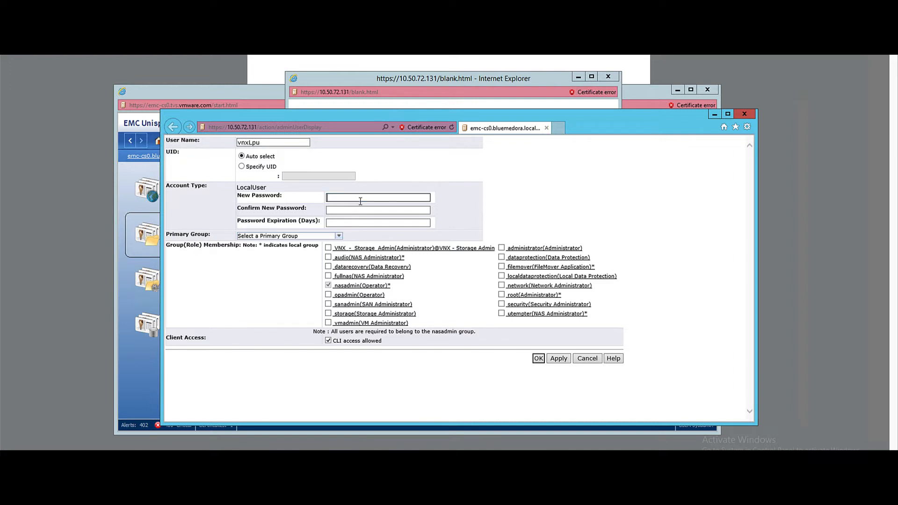
text(••••••••)
key(Tab)
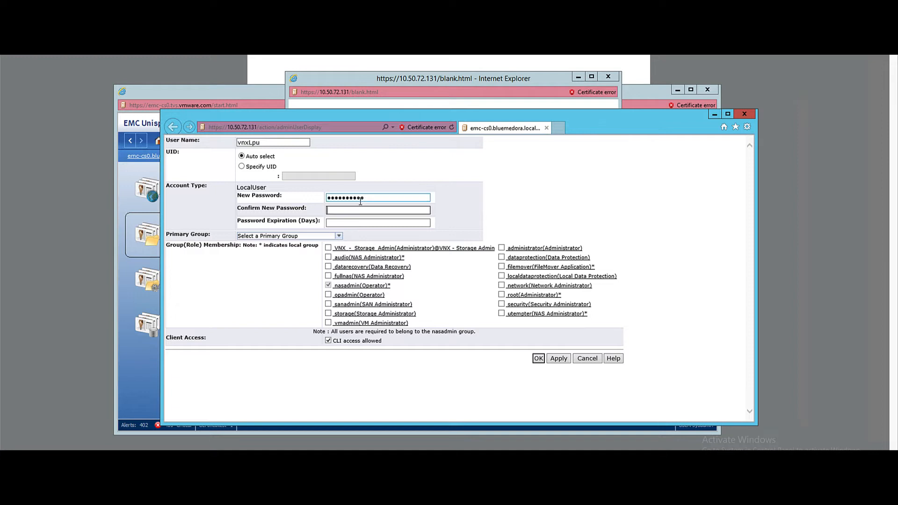
text(••••••••••)
click(353, 223)
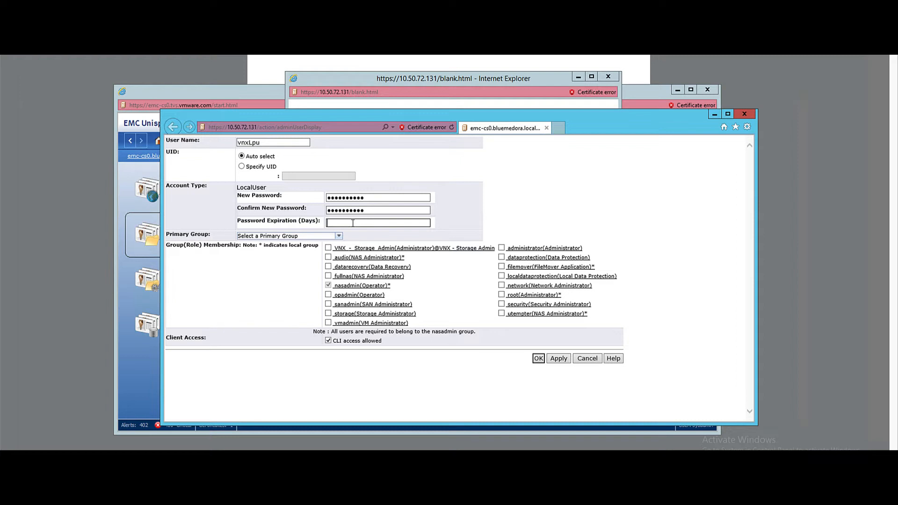
text(365)
Create the user with opadmin (Operator) group membership and opadmin as the primary group
click(329, 295)
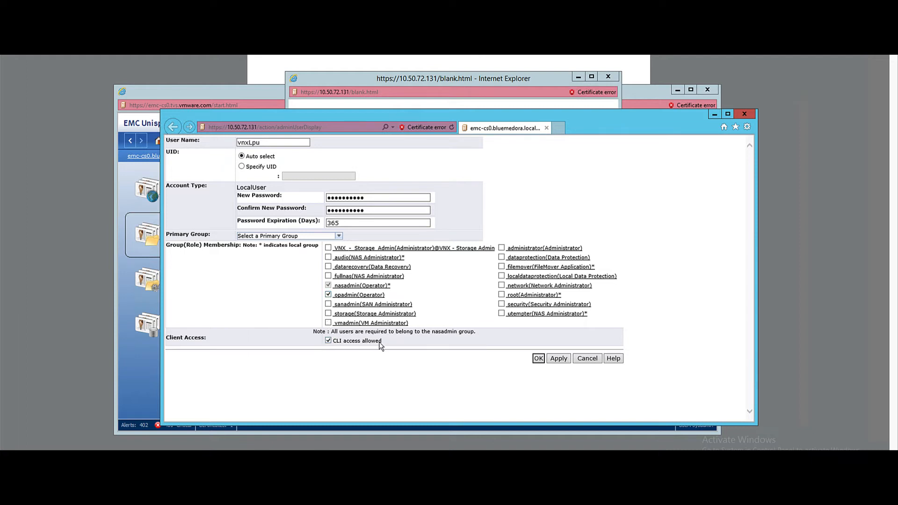
click(337, 236)
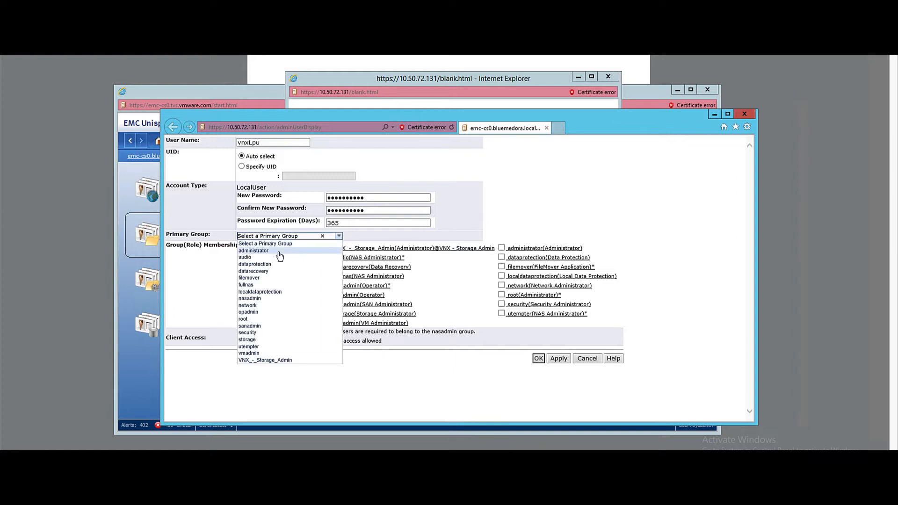
click(262, 312)
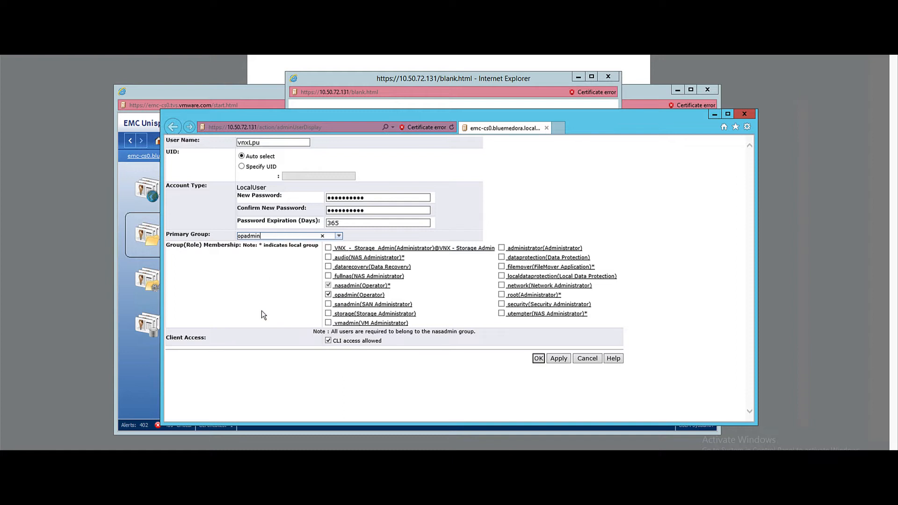
click(538, 359)
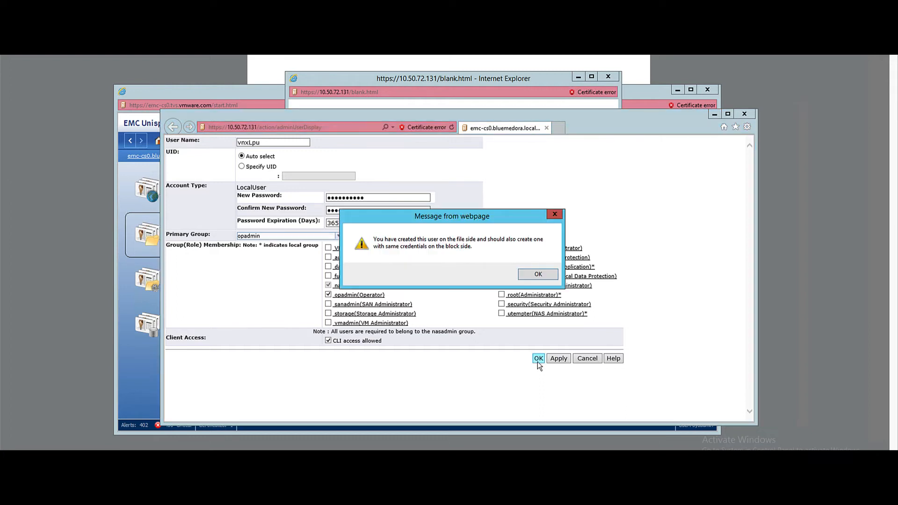
click(538, 277)
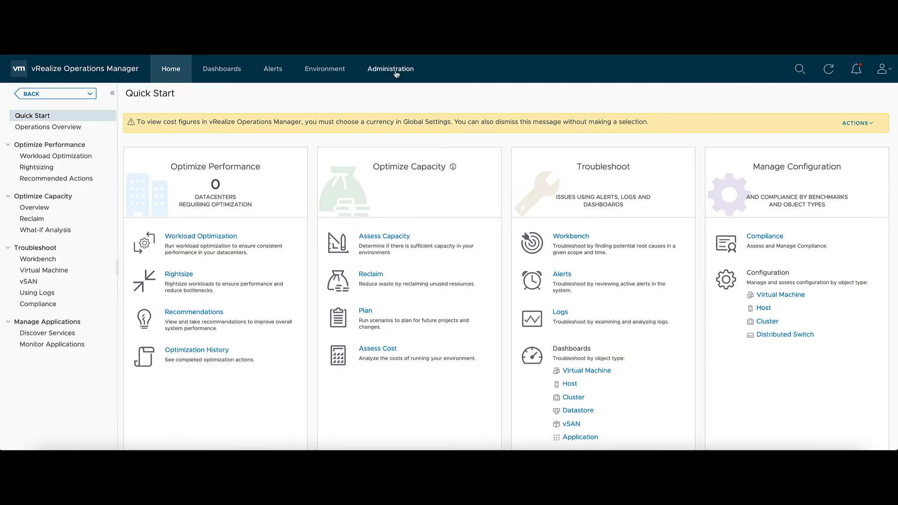
Switch to vRealize Operations Manager and go to the Other Management Packs section of the solutions repository
click(396, 73)
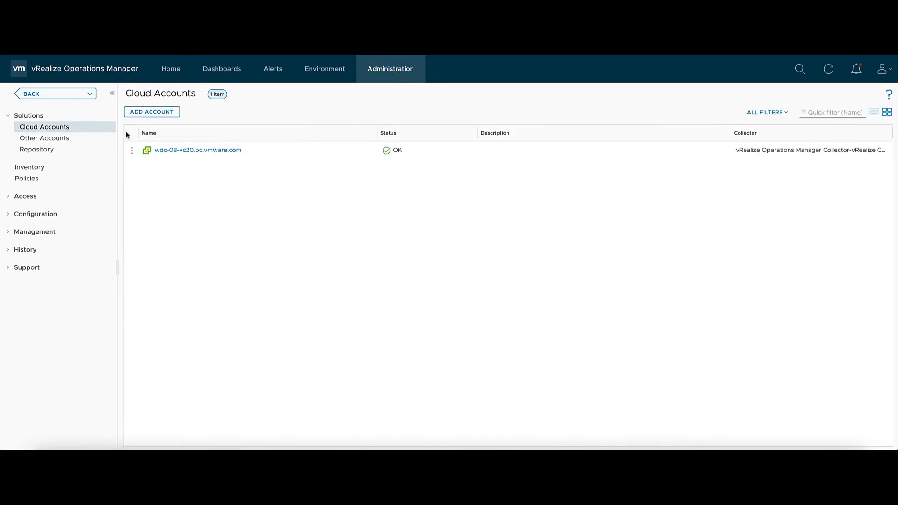
click(59, 151)
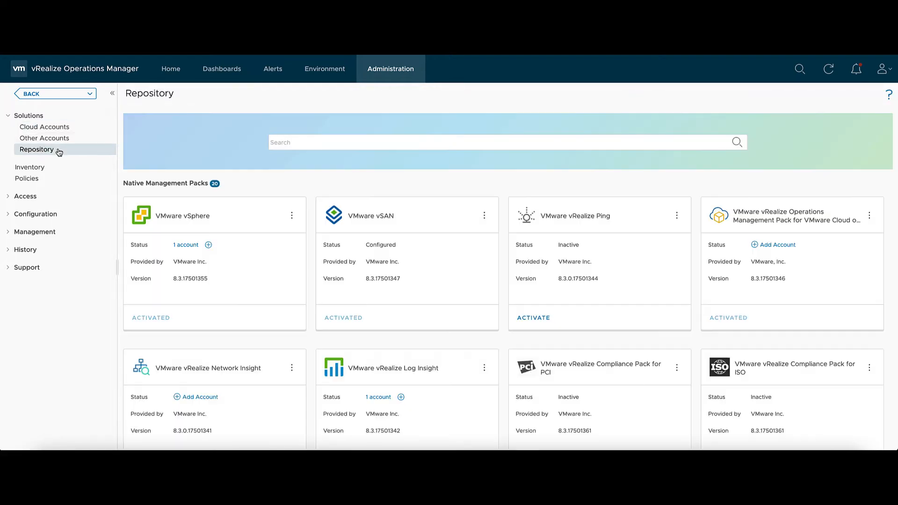
scroll(335, 271, down, 10)
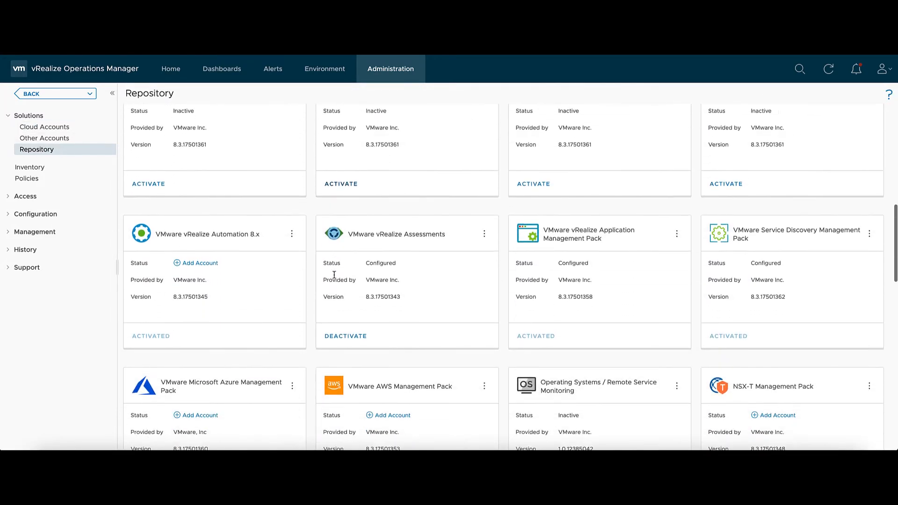
scroll(334, 275, down, 2)
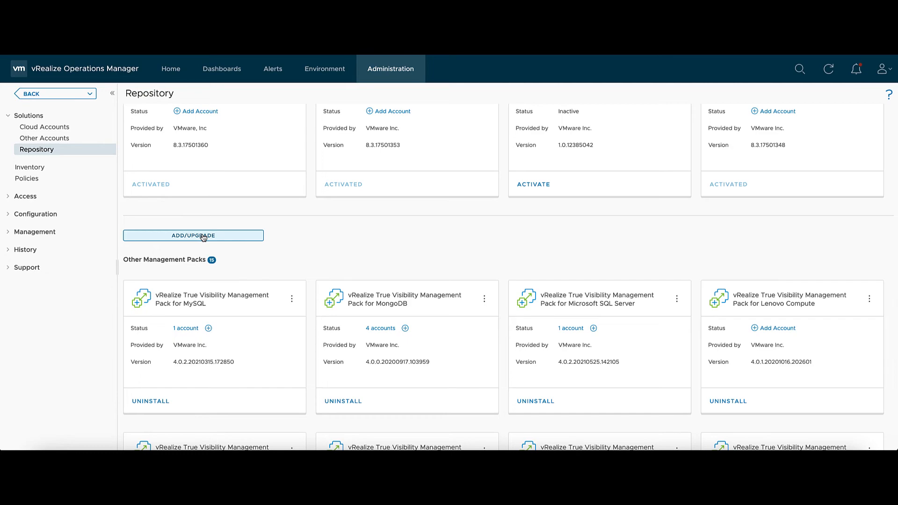
Upload and install DellEMCVNXFile-7.0_3.0.0_b20200917.104040.pak as a new solution, then return to the management pack list
click(203, 236)
click(631, 134)
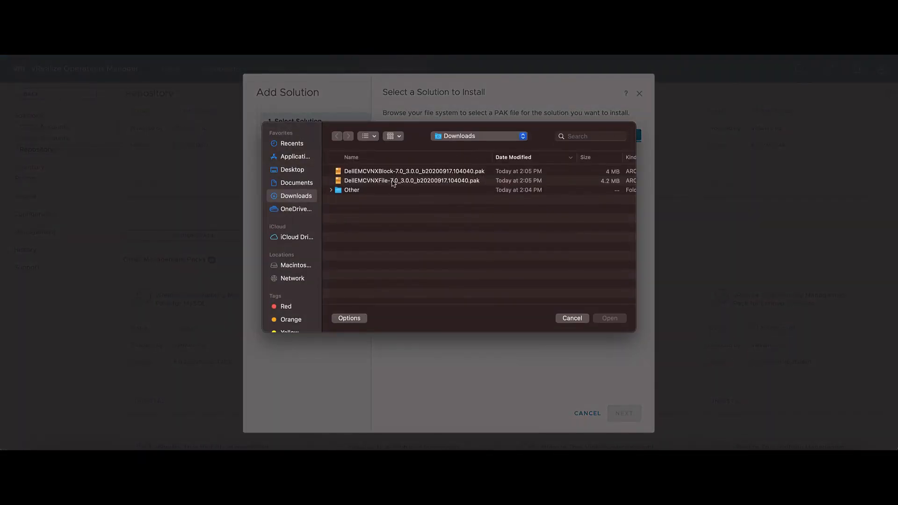
click(393, 181)
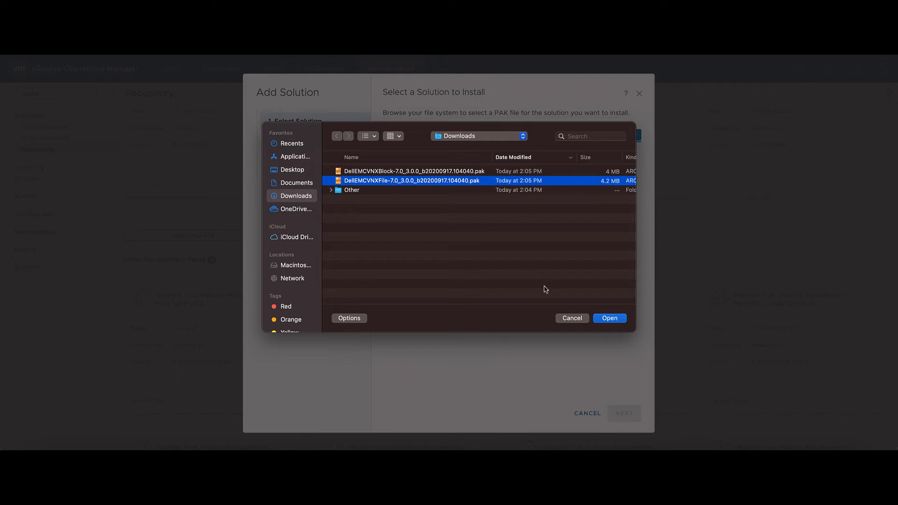
click(615, 318)
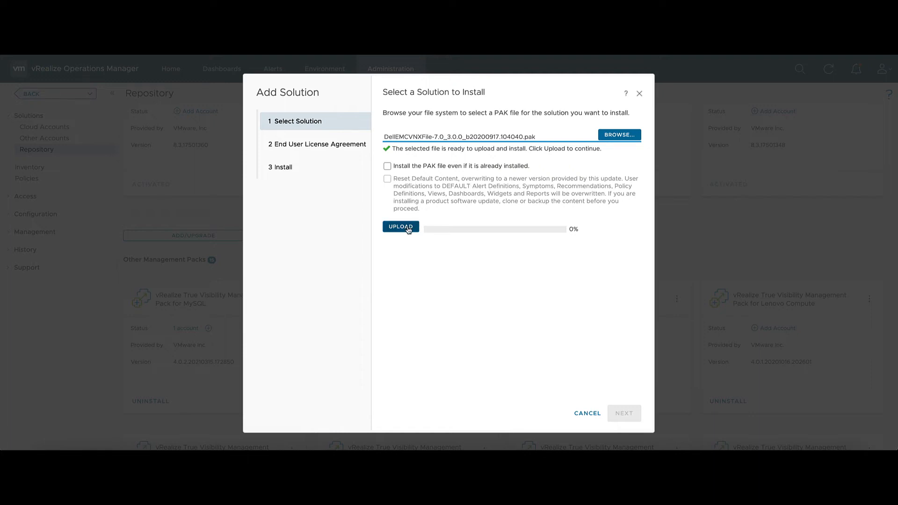
click(414, 228)
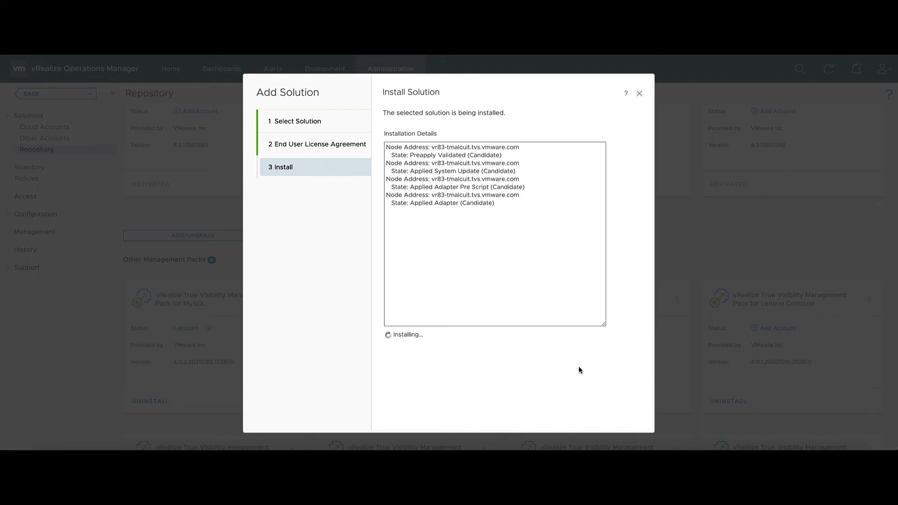
click(610, 410)
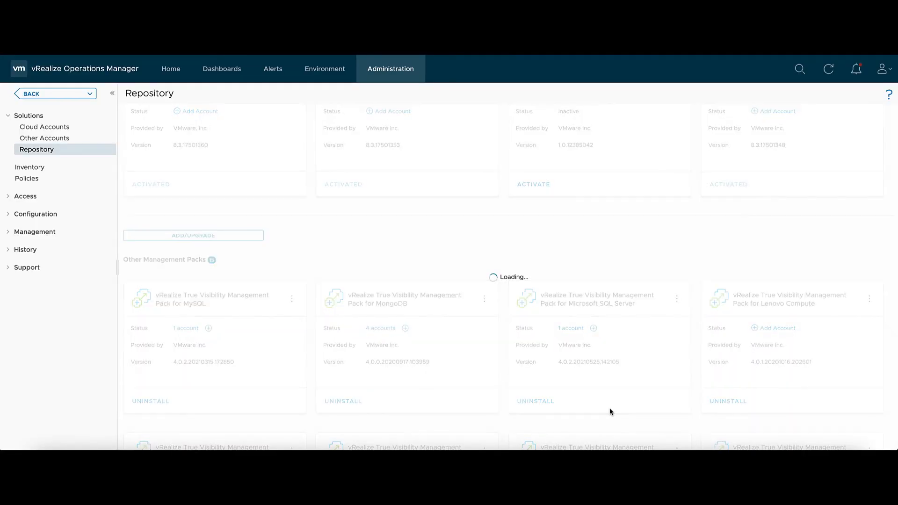
scroll(491, 294, down, 3)
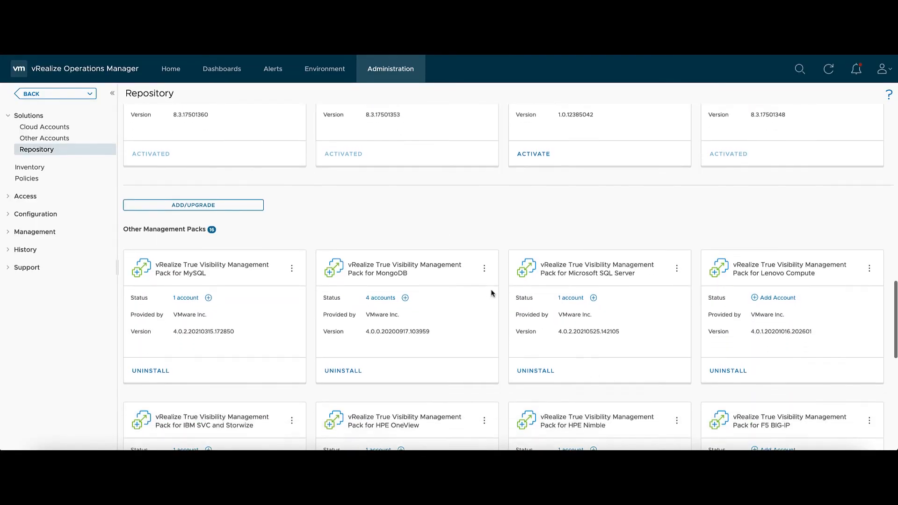
Start a new account for the Dell EMC VNX File management pack and name it Dell EMC VNX File
scroll(491, 294, down, 5)
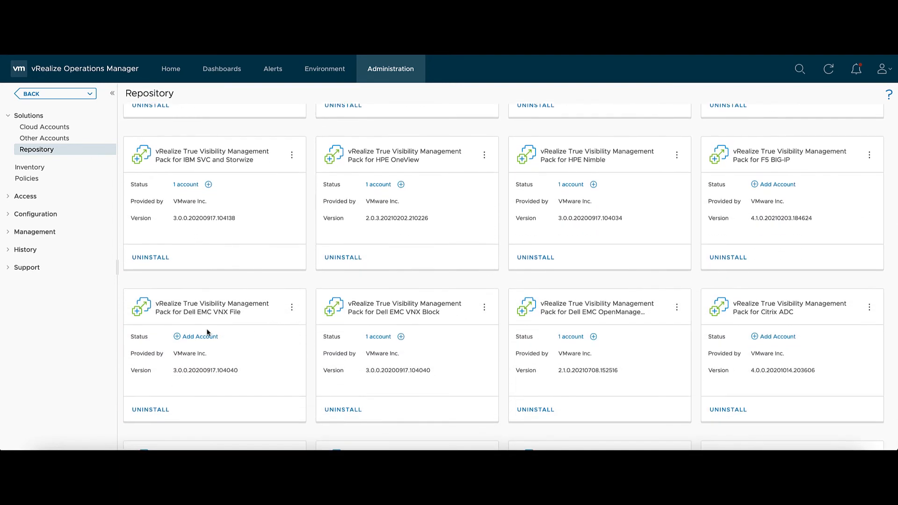
click(200, 340)
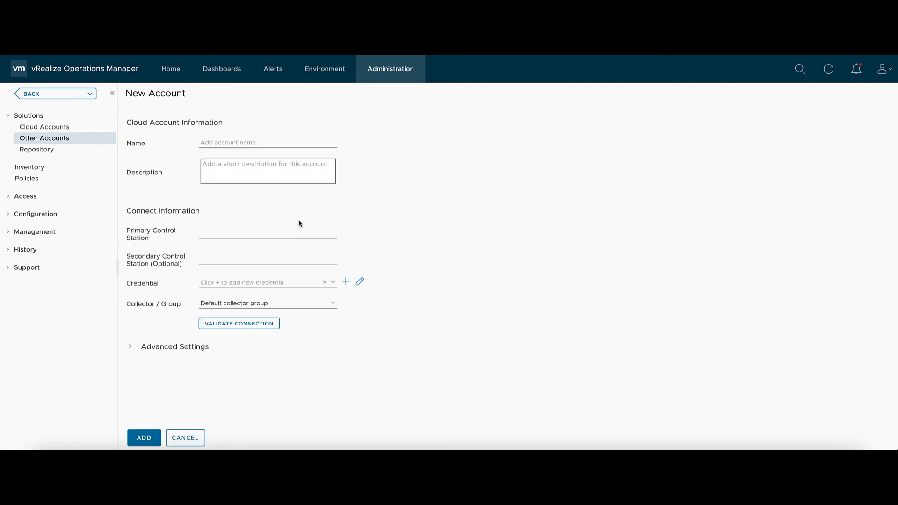
click(268, 143)
text(Dell EM)
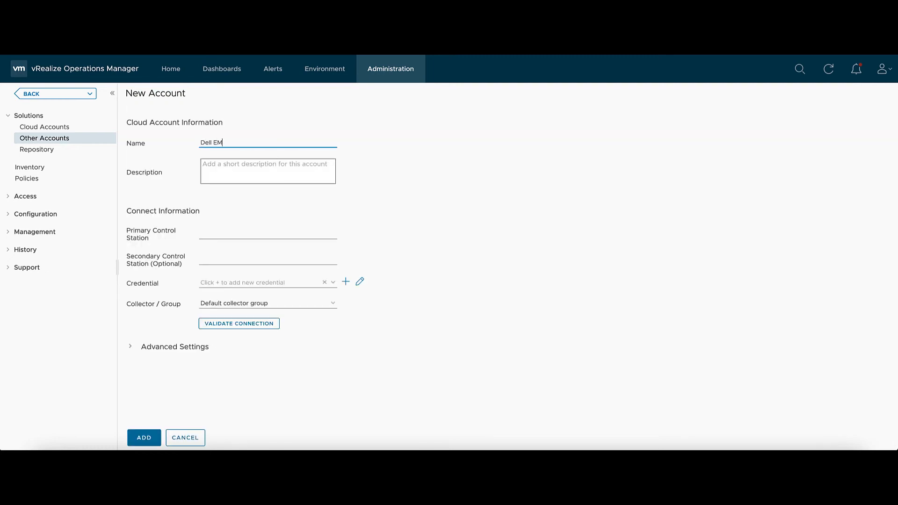
text(C VNX File)
Set the primary control station to emc-cs0.tvs.vmware.com and the secondary control station to emc-cs1.tvs.vmware.com
click(239, 236)
text(emc-cs0.tvs.vmware.com)
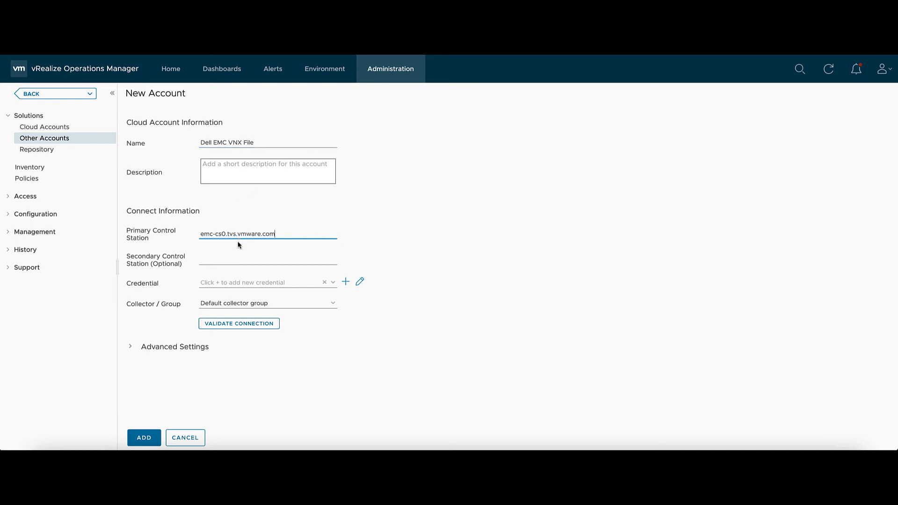
click(233, 260)
text(emc-cs0.tvs.vmware.com)
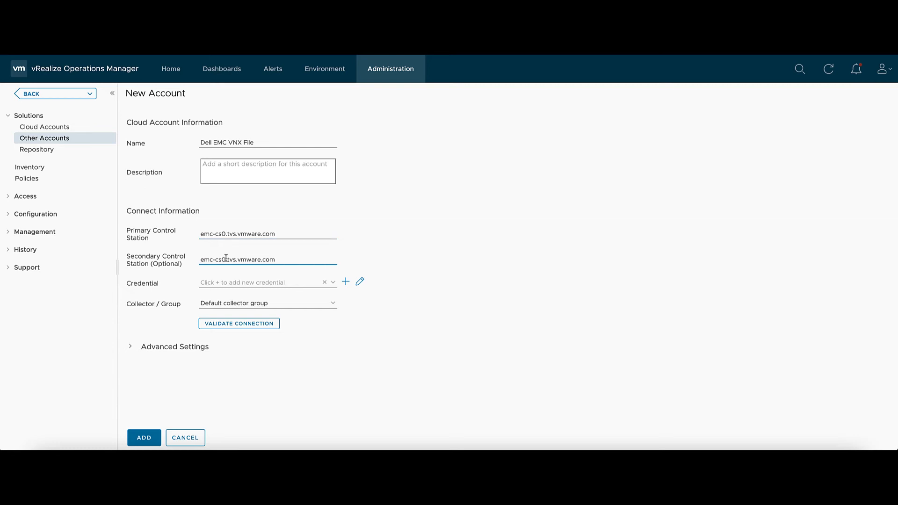
click(224, 260)
key(BackSpace)
text(1)
Create a credential named Dell EMC VNX File LPU with primary username vnxLpu and its primary password, leaving the secondary fields empty
click(346, 282)
click(439, 218)
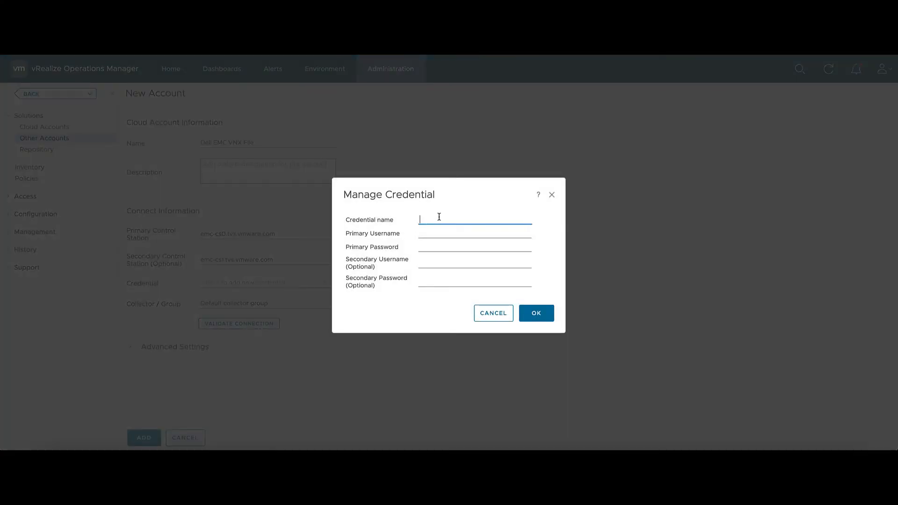
text(Dell EMC VNX File LPU)
key(Tab)
text(v)
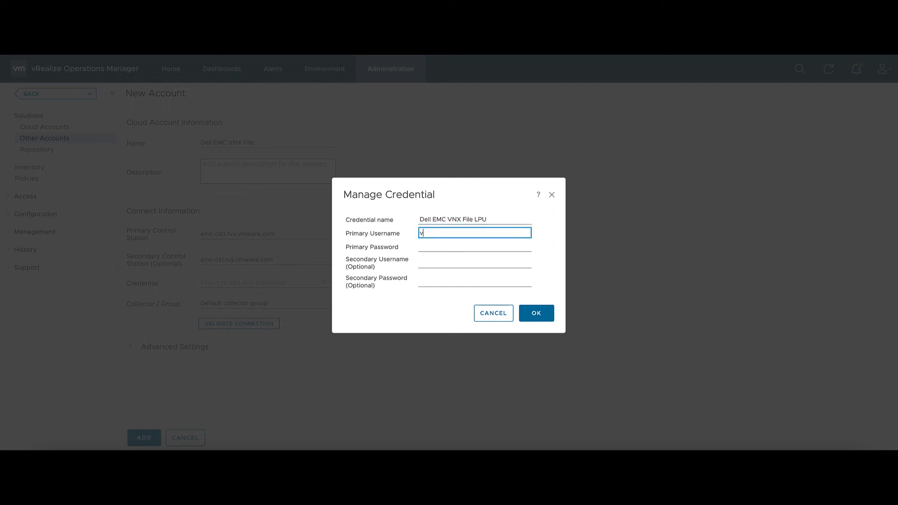
text(nxLpu)
key(Tab)
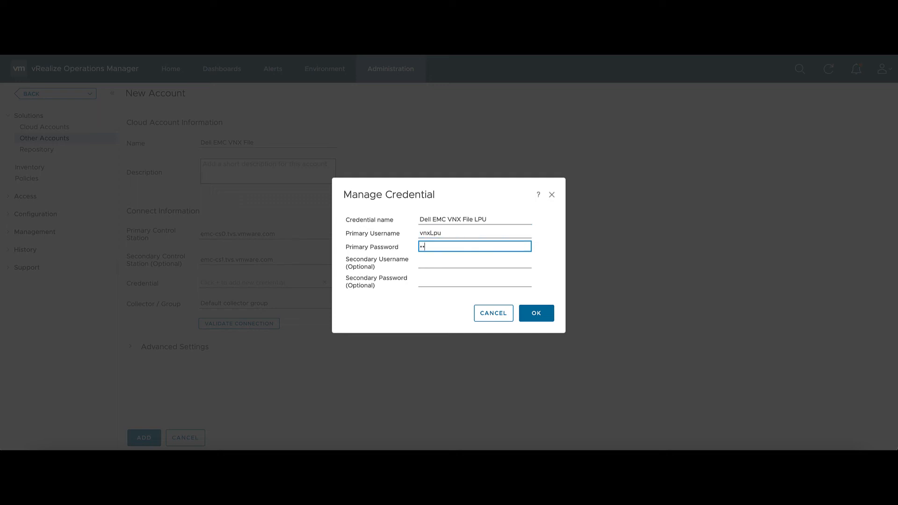
text(••••••••)
click(530, 318)
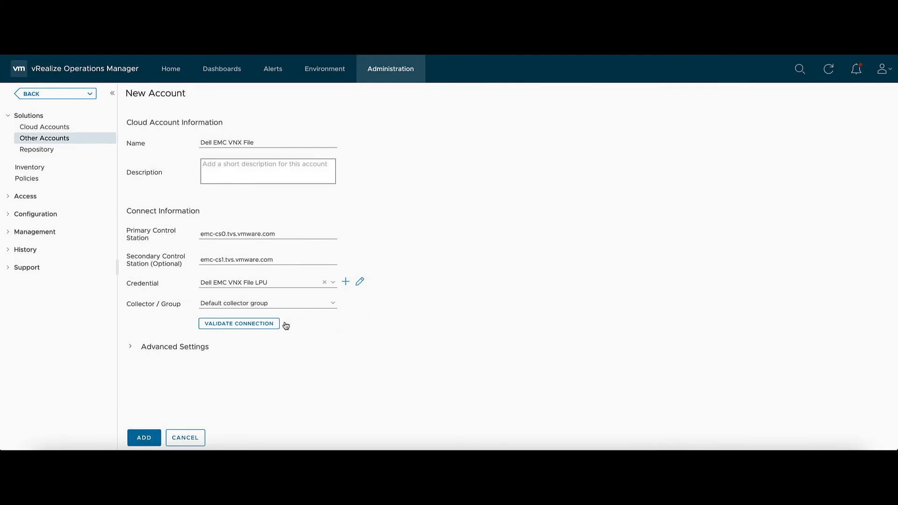
Validate the account's connection and add the account with its default advanced settings
click(260, 324)
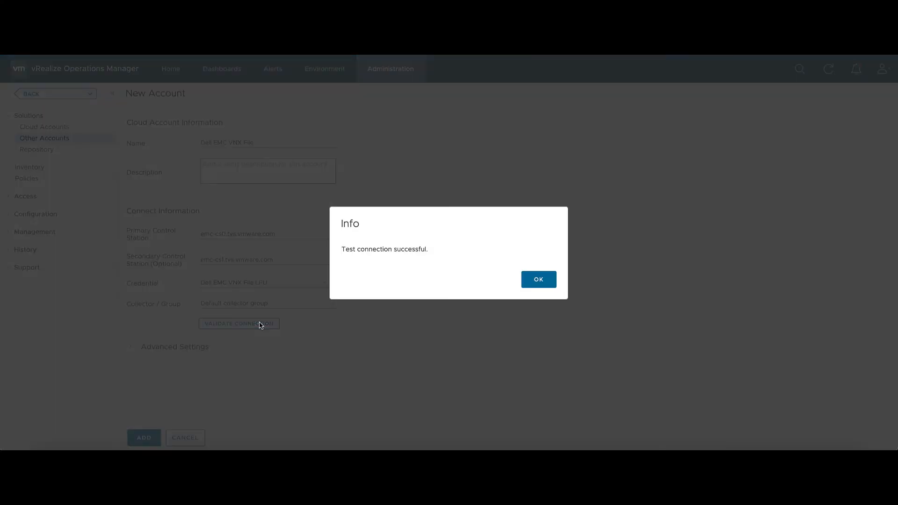
click(536, 285)
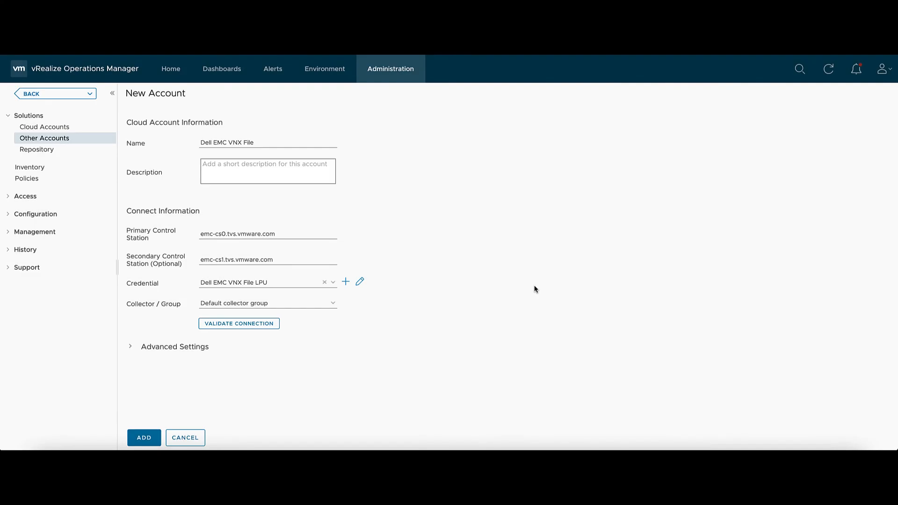
click(130, 346)
scroll(131, 349, down, 1)
scroll(131, 349, down, 1)
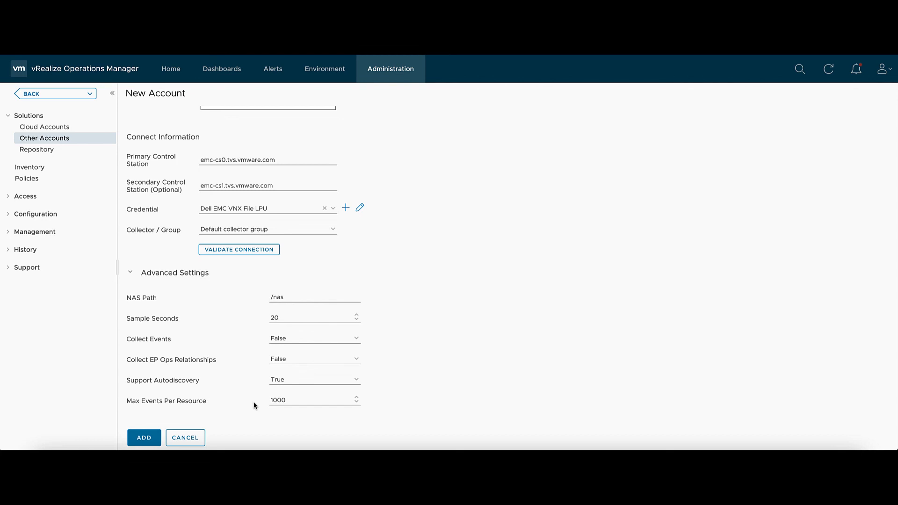
click(150, 438)
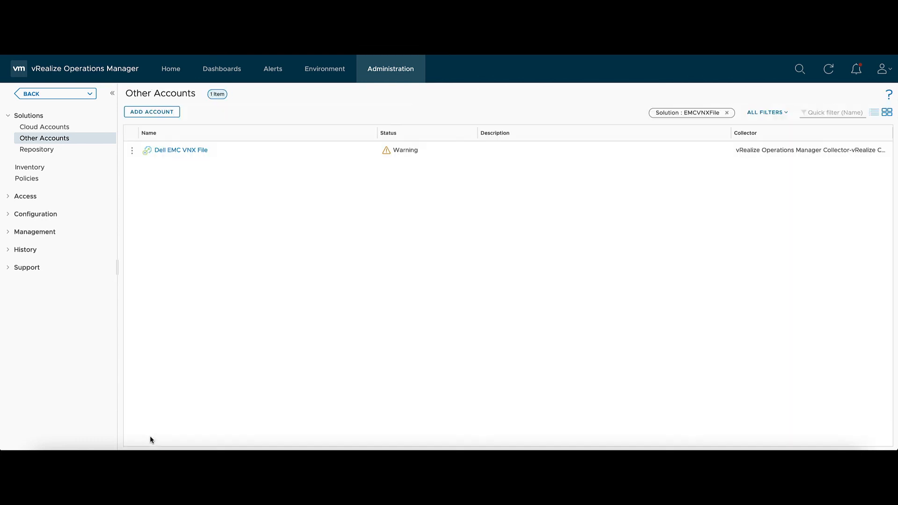
Refresh the accounts list to check the collection status of the Dell EMC VNX File account
click(828, 70)
click(827, 70)
click(828, 71)
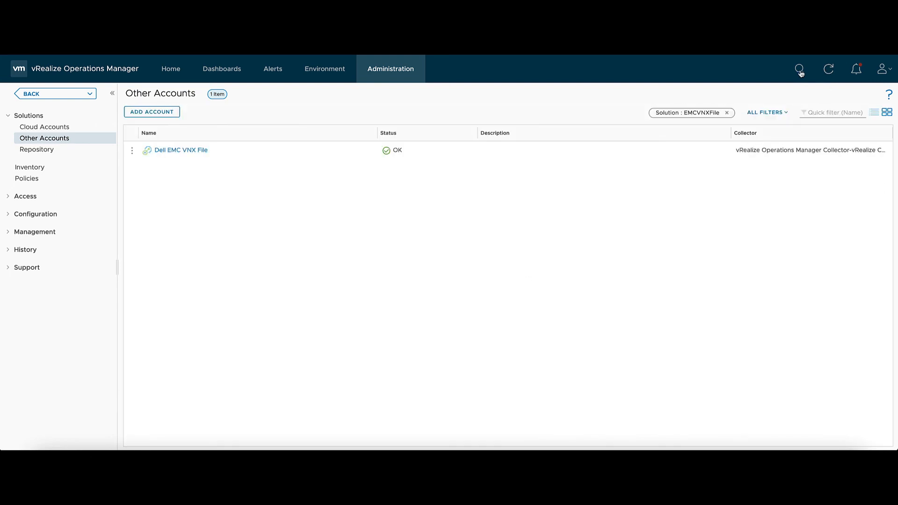